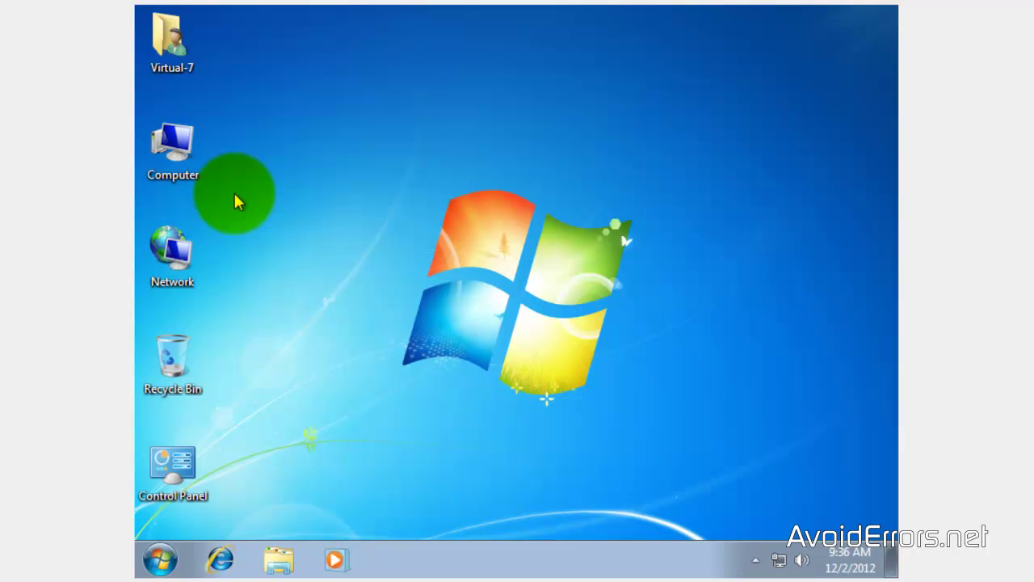
Open Computer Management from the Computer icon and show Disk Management with Disk 0
click(179, 147)
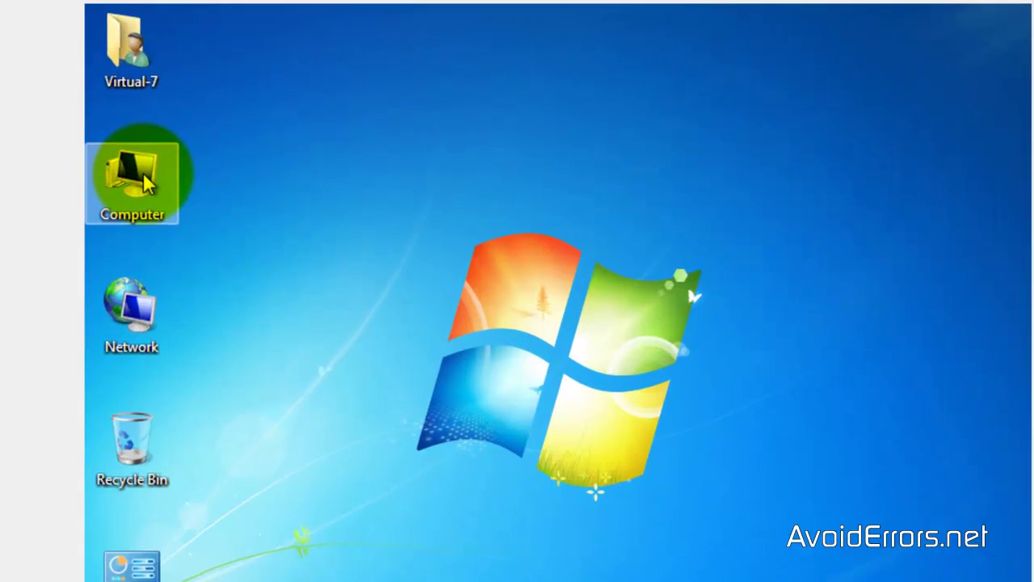
right_click(79, 225)
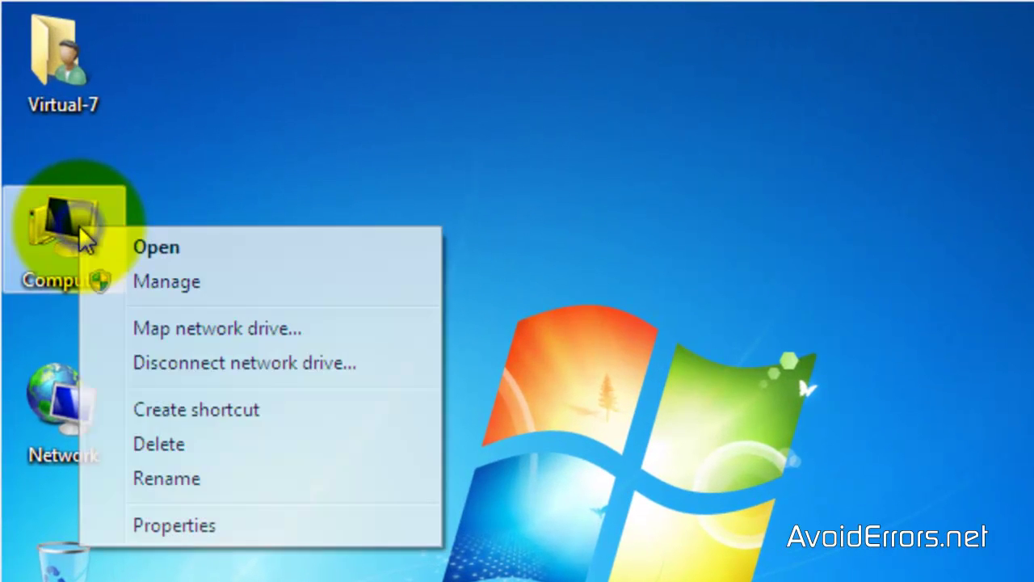
click(91, 288)
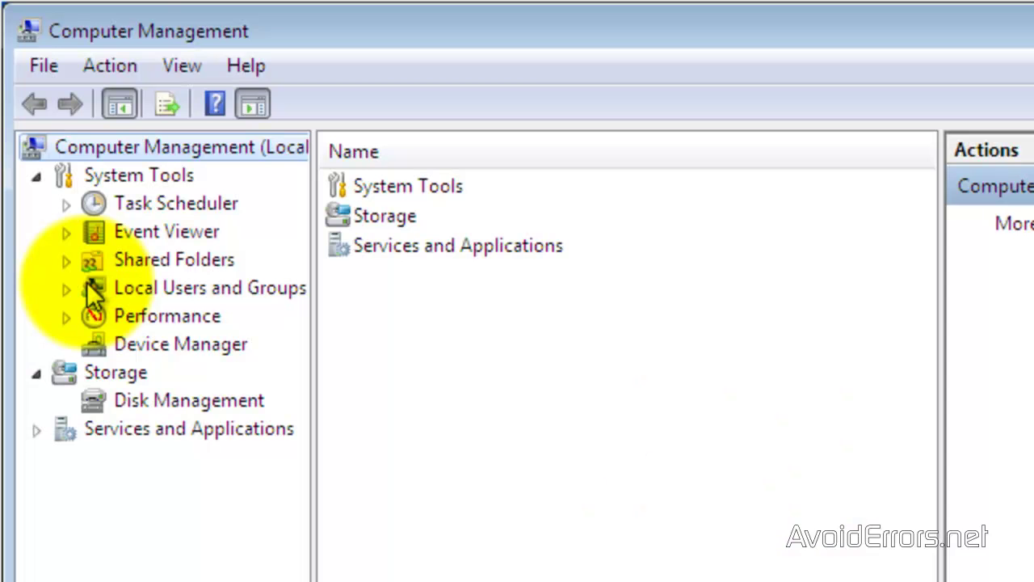
click(94, 404)
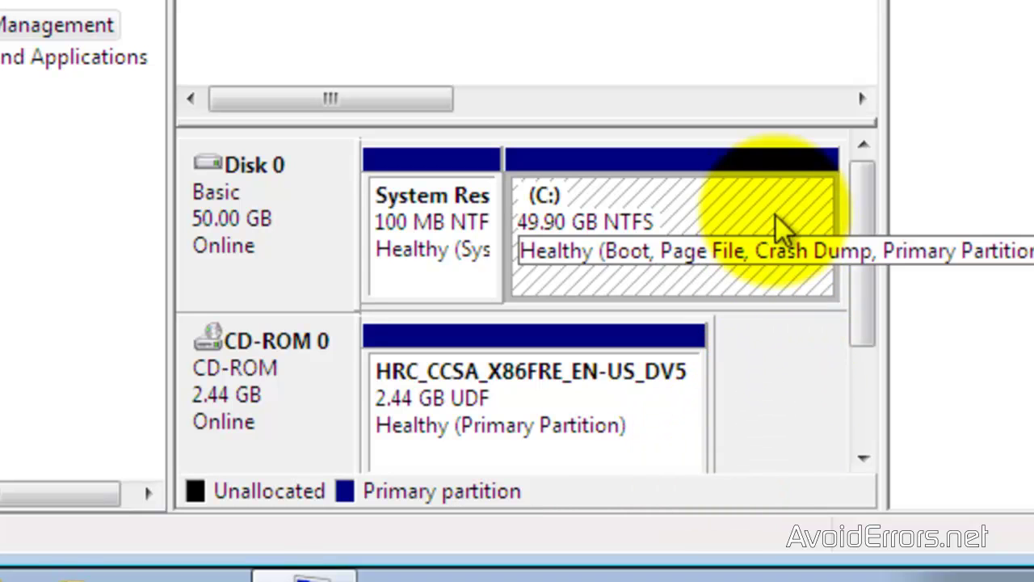
Shrink the C: volume by 10000 MB to leave 9.77 GB unallocated
right_click(783, 168)
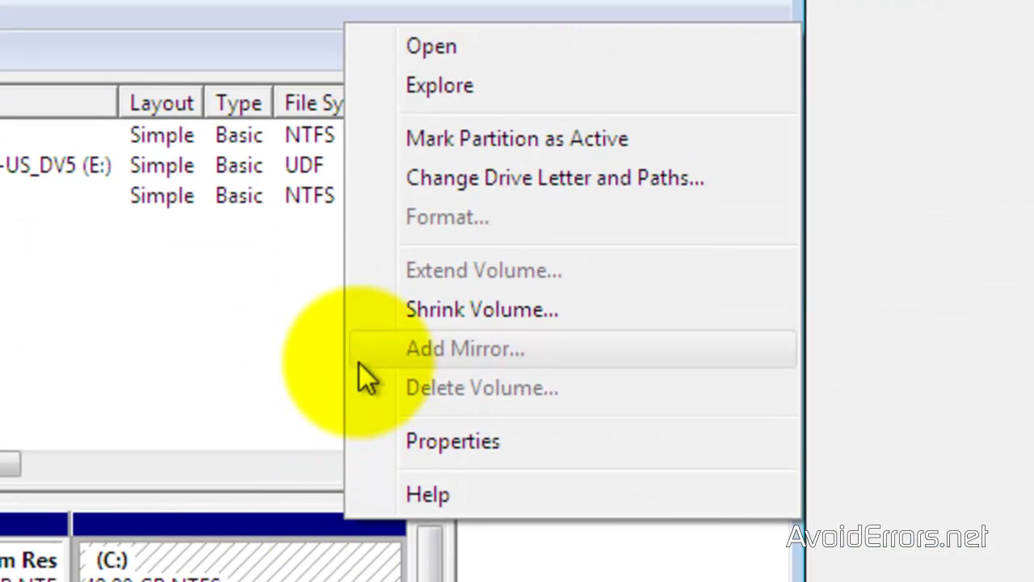
click(365, 305)
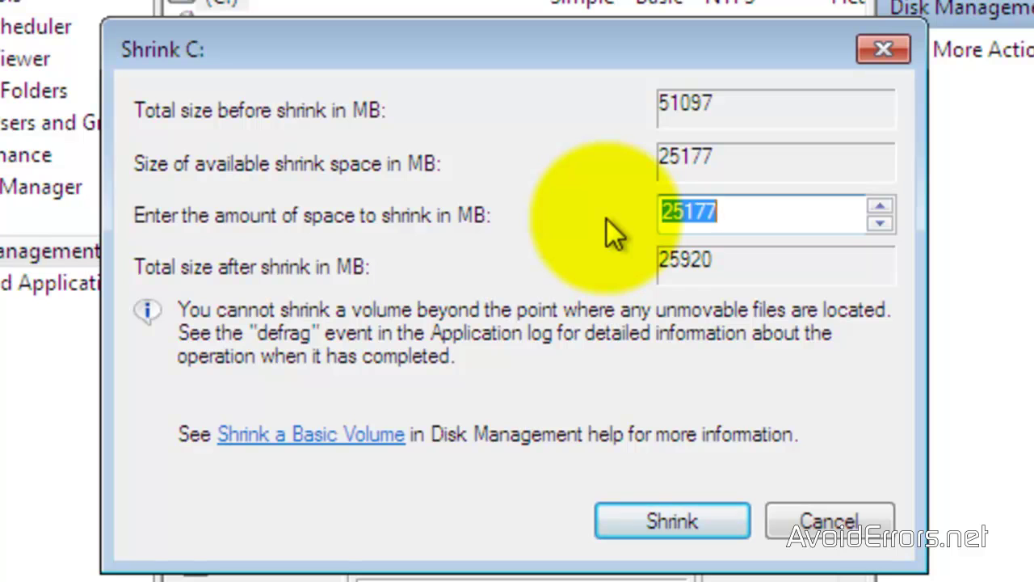
text(10000)
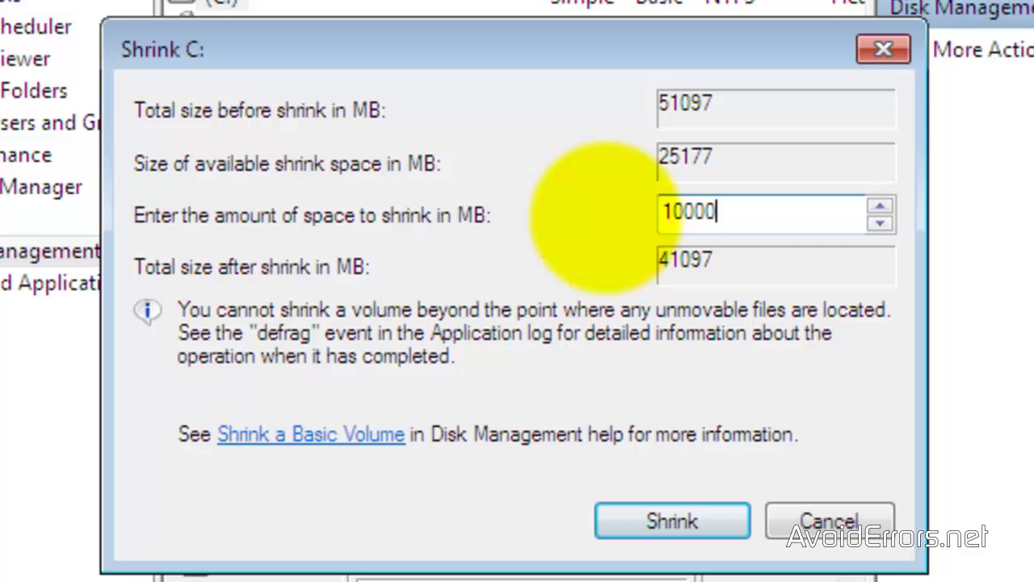
click(624, 521)
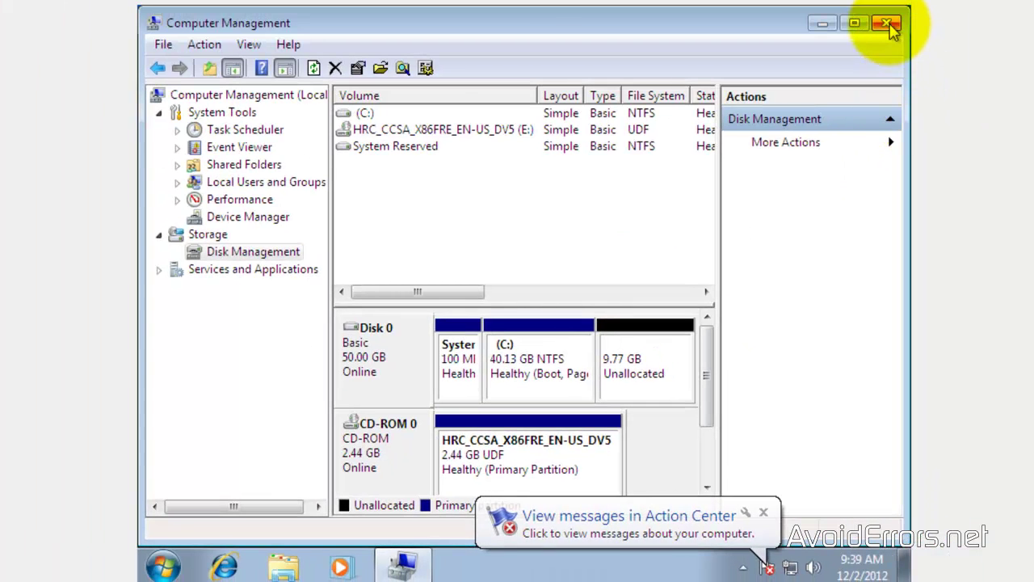
Close Computer Management and restart Windows 7 from the Start menu's Shut down options
click(889, 24)
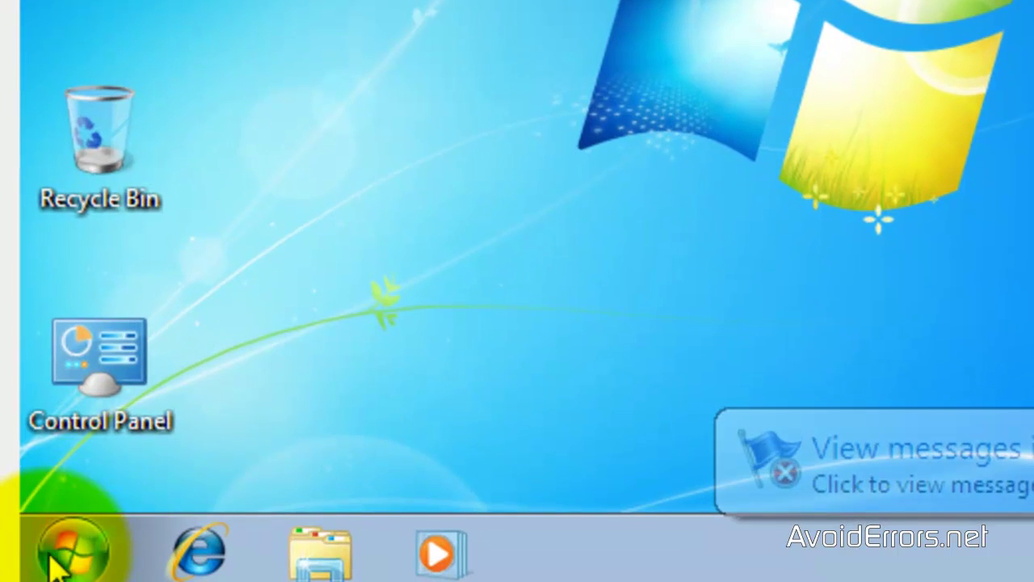
click(55, 564)
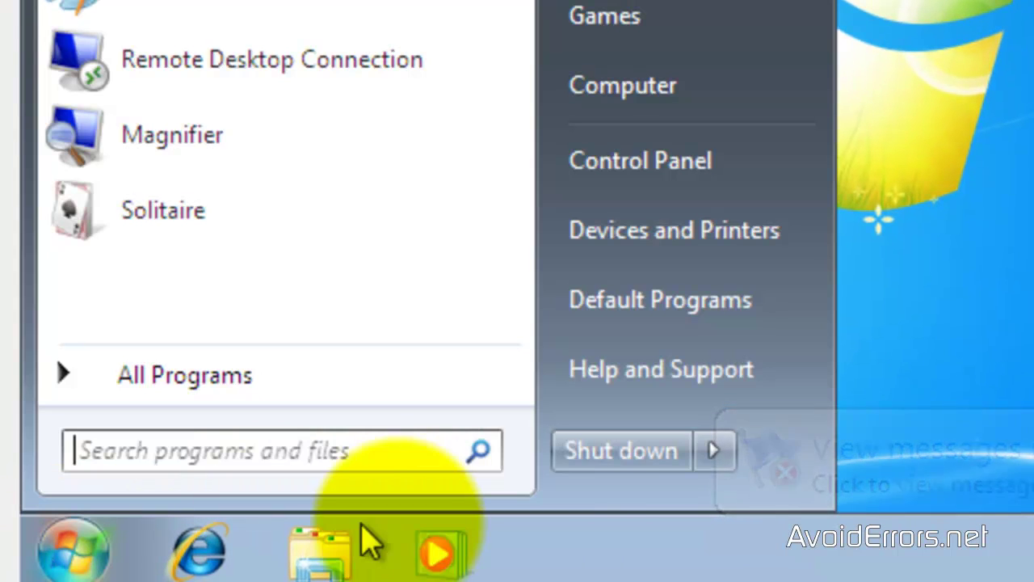
click(714, 456)
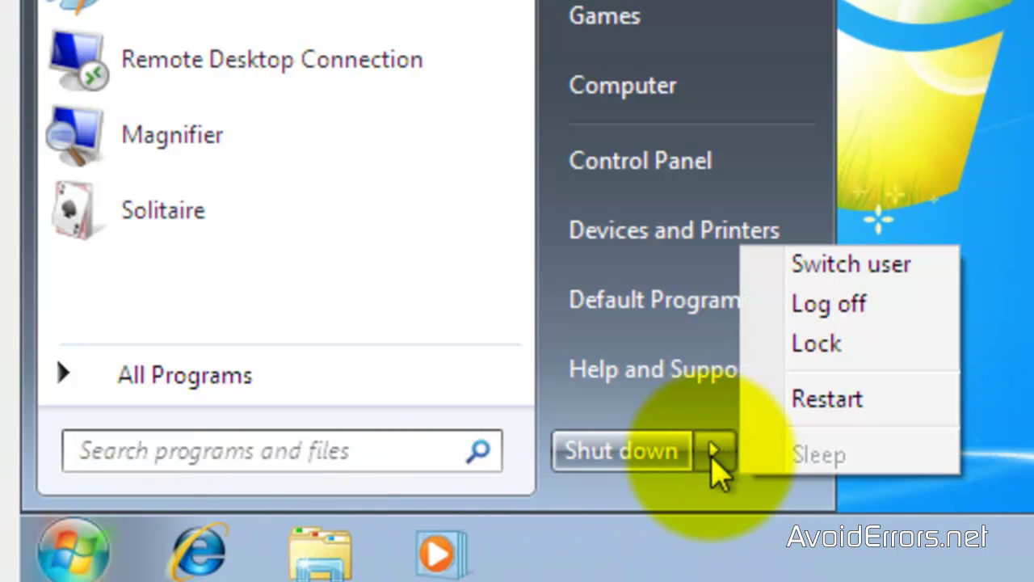
click(816, 400)
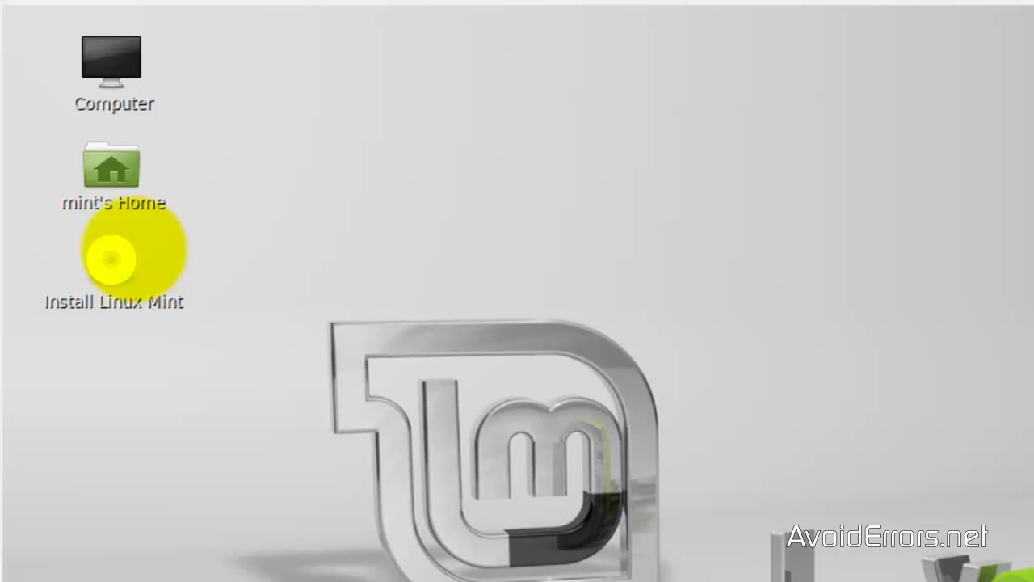
Launch Install Linux Mint, keep English, and choose 'Something else' for manual partitioning
click(134, 249)
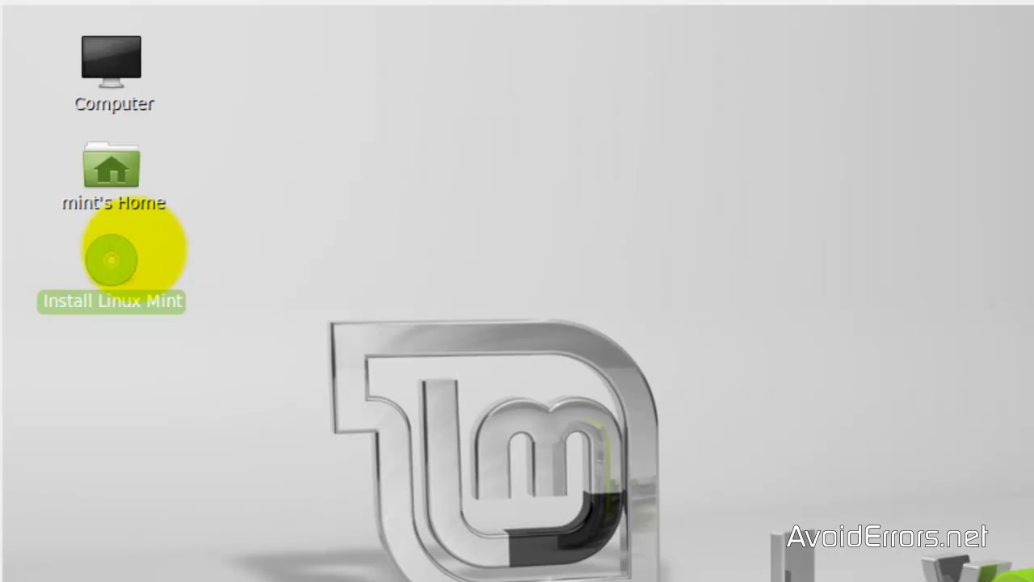
double_click(112, 258)
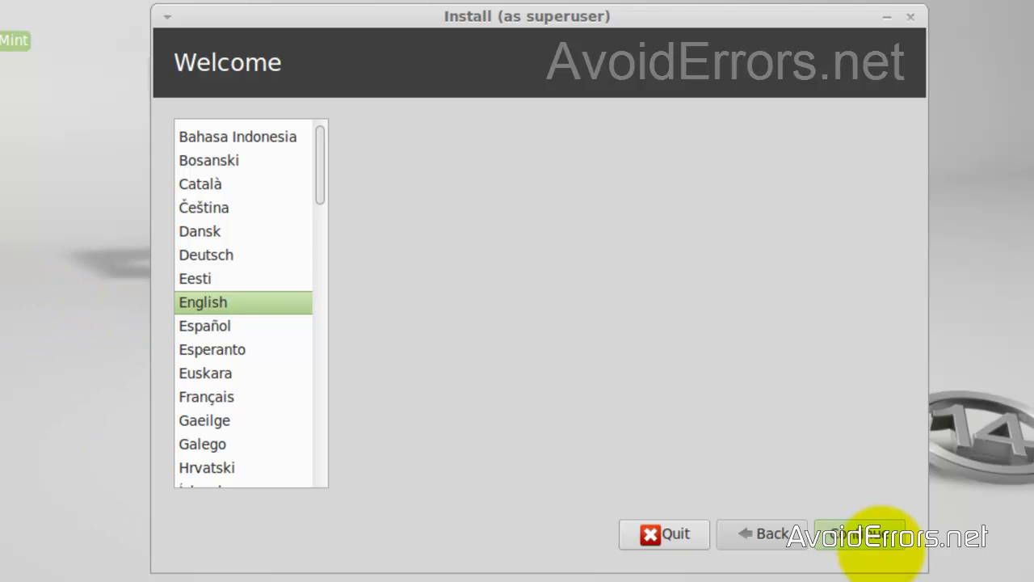
click(879, 540)
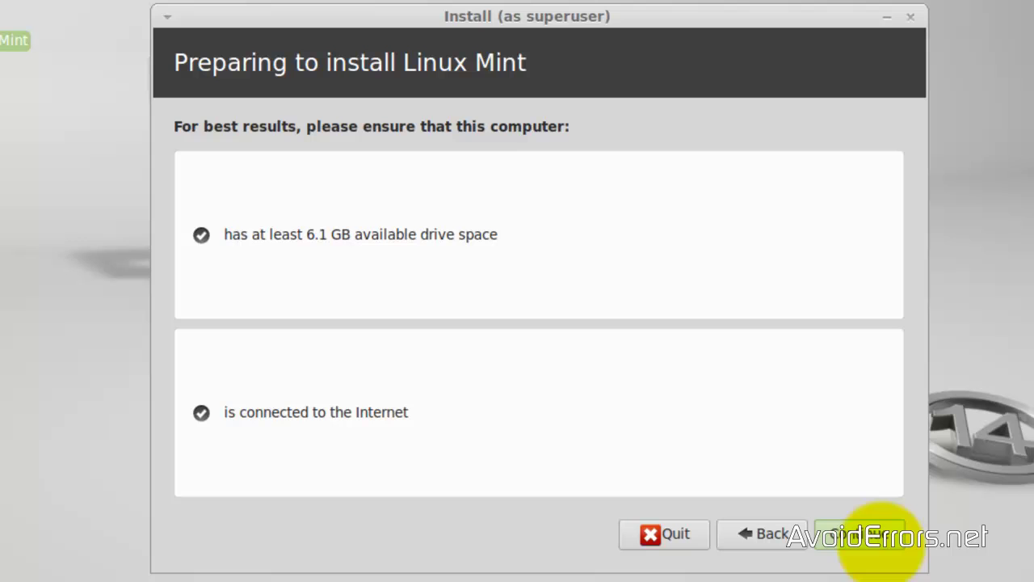
click(872, 535)
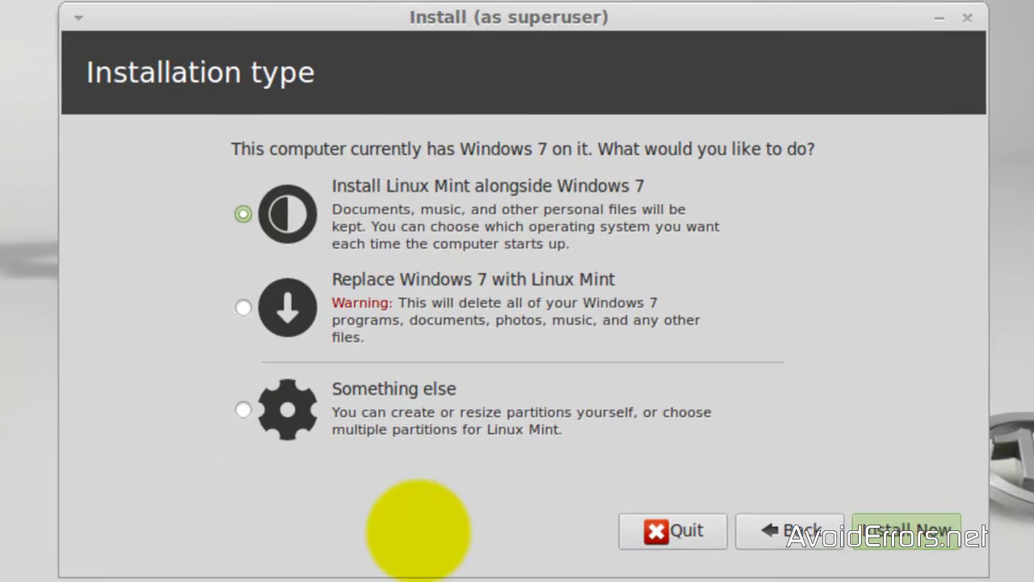
click(416, 401)
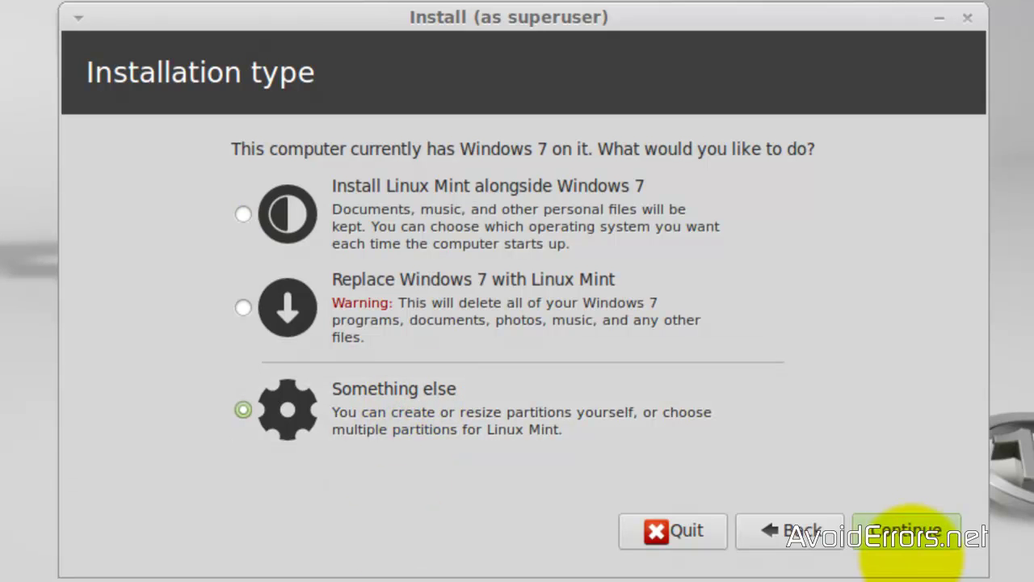
click(908, 531)
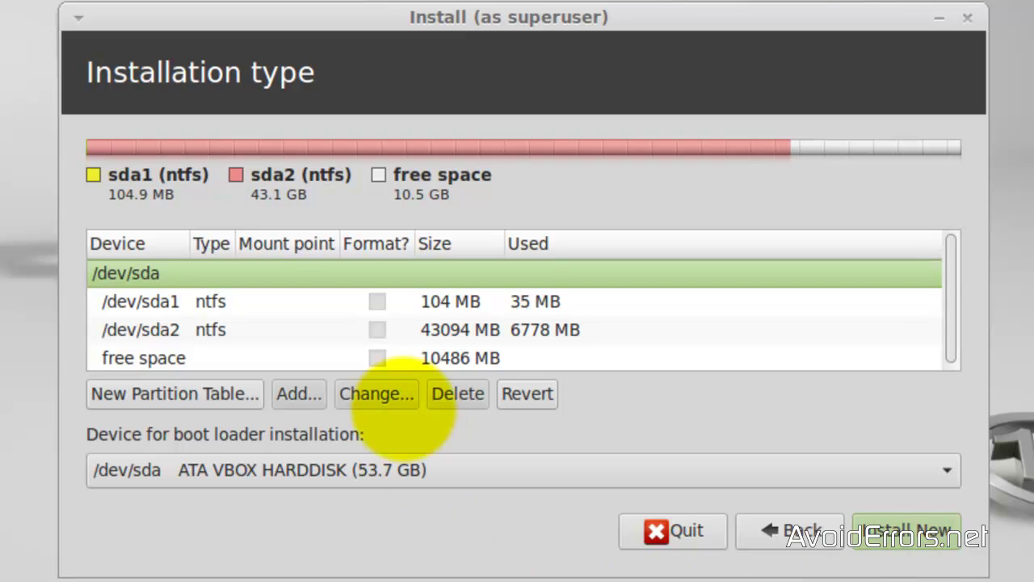
Create a 1000 MB logical swap partition at the beginning of the 10486 MB free space
click(378, 357)
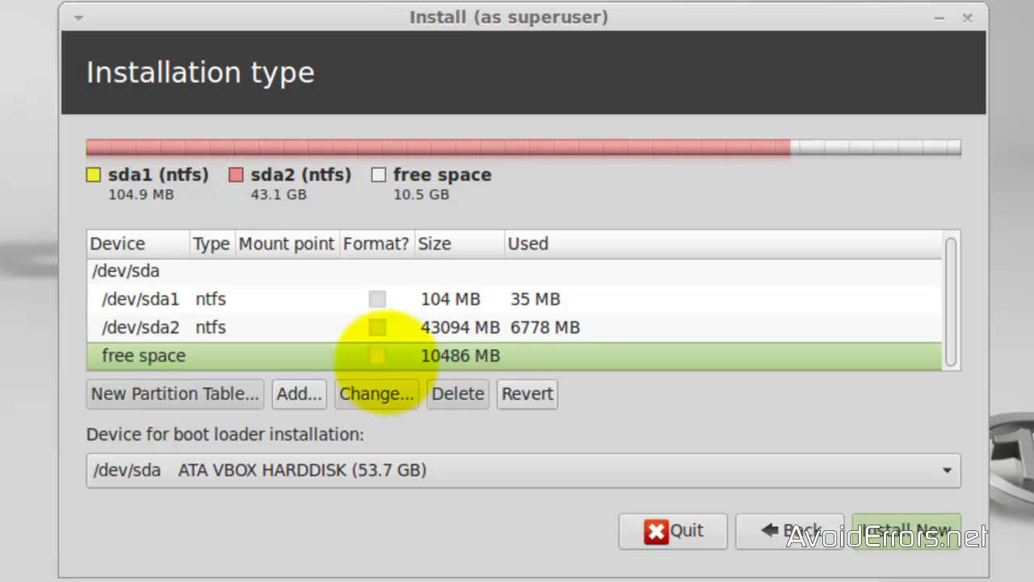
click(313, 393)
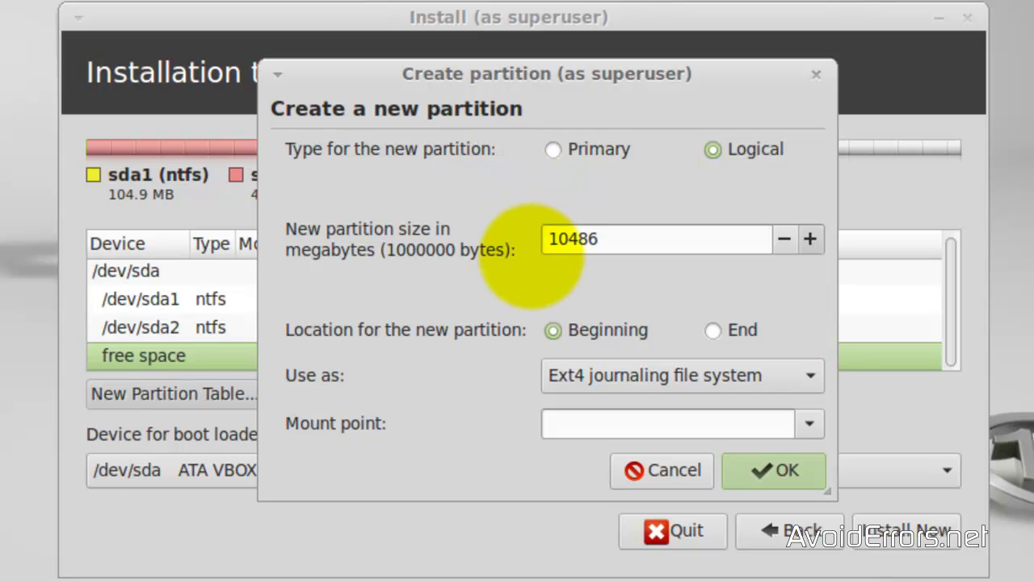
drag(617, 237, 560, 247)
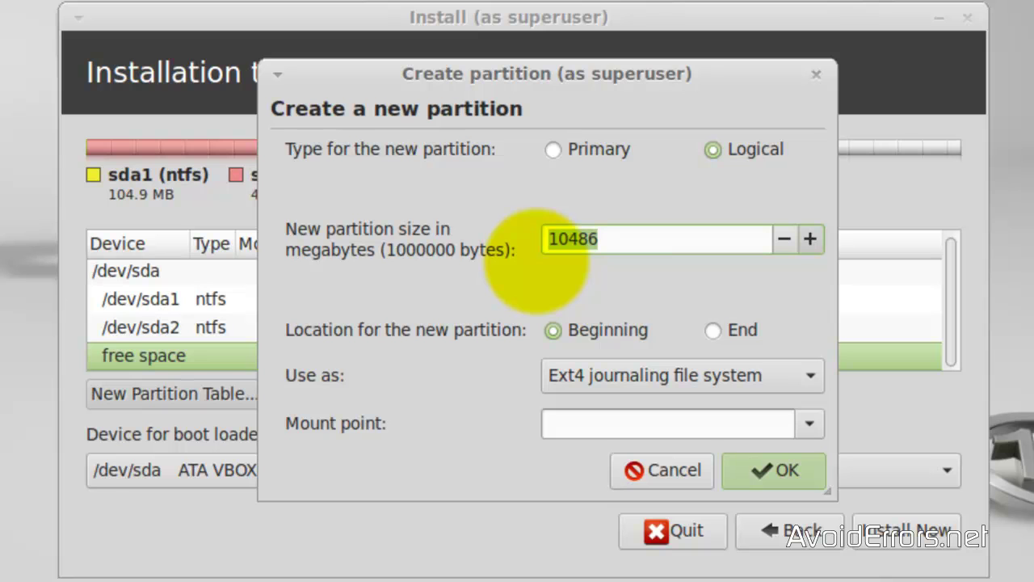
text(1000)
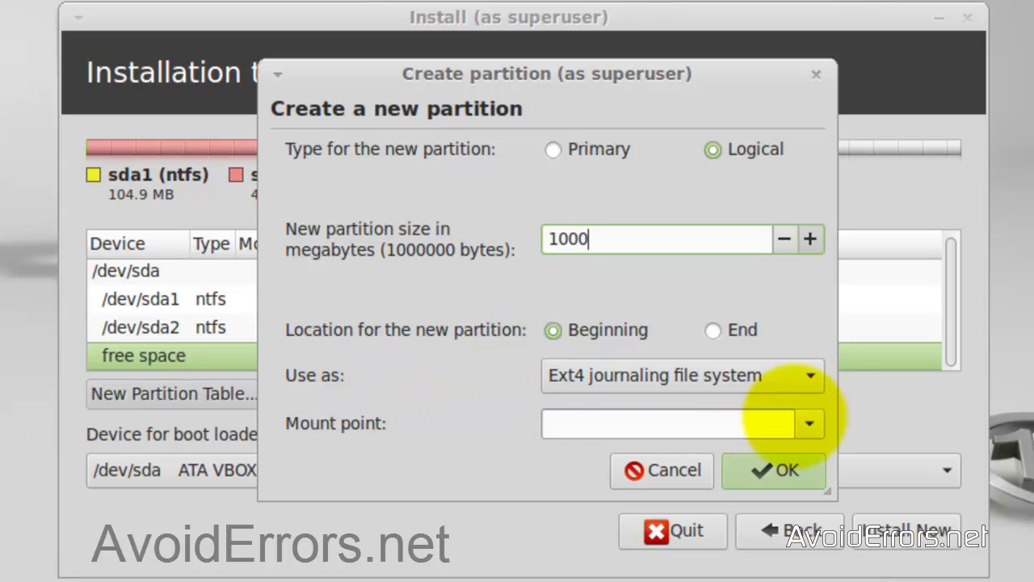
click(815, 380)
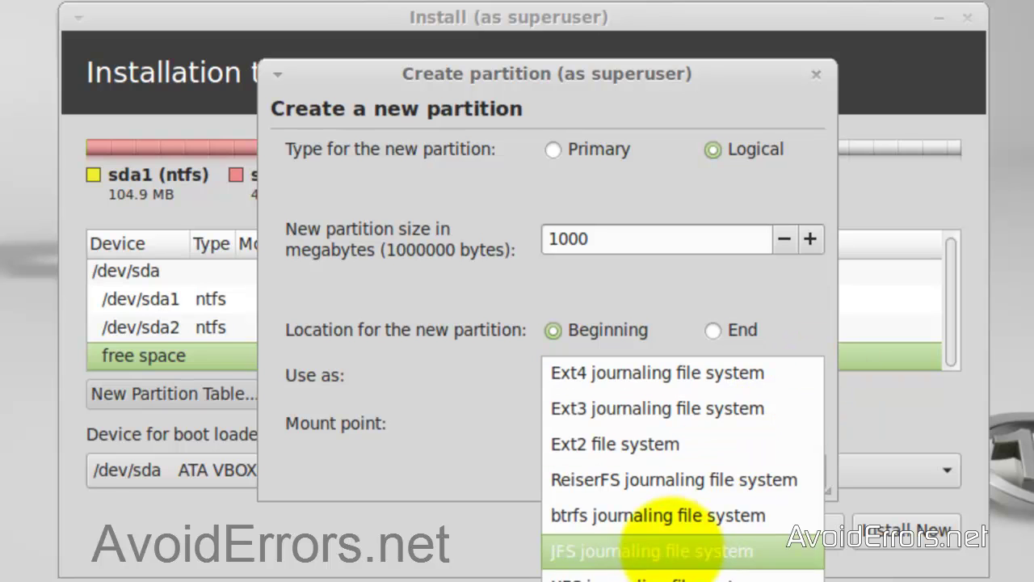
click(614, 576)
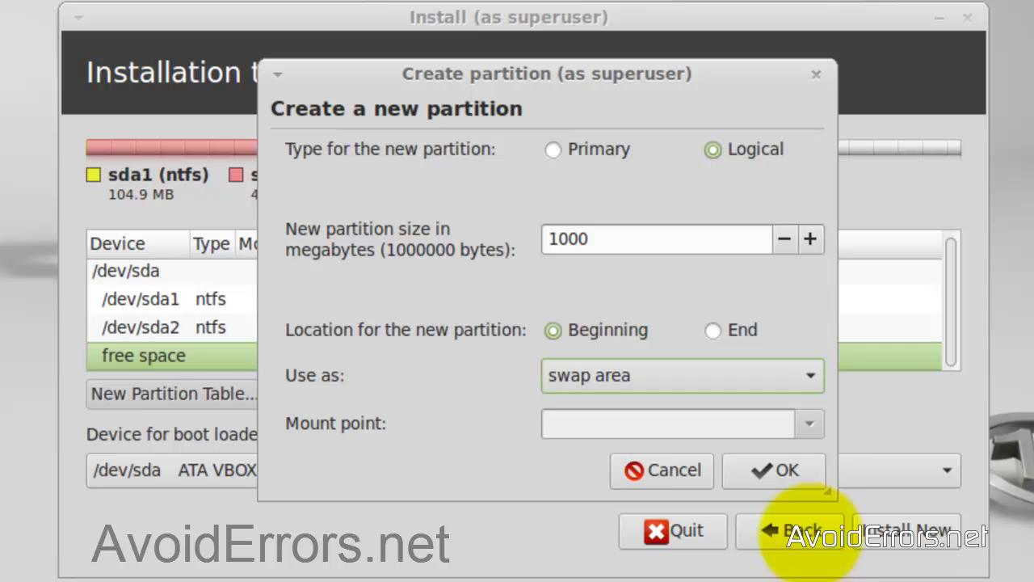
click(780, 470)
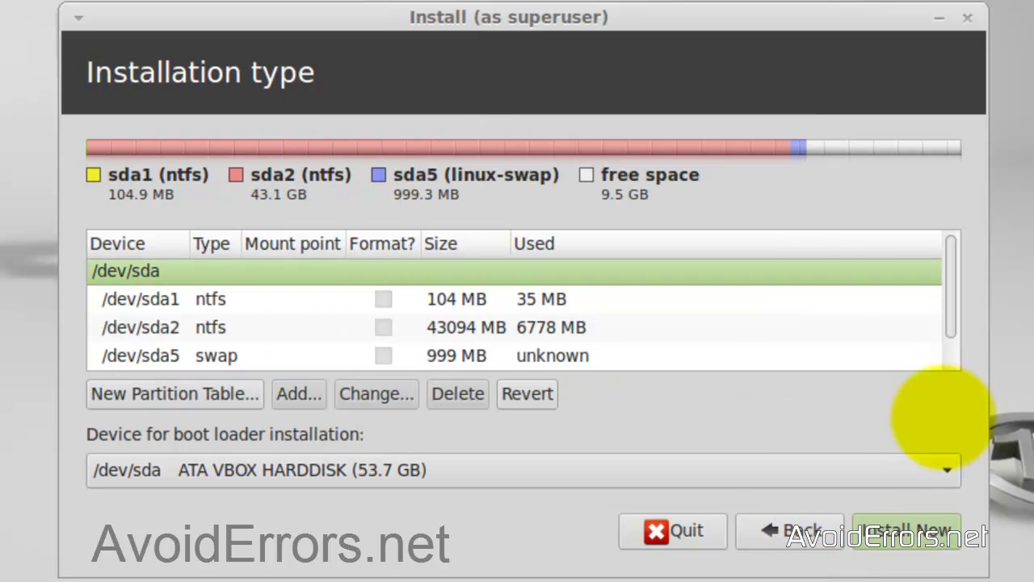
drag(951, 322, 953, 376)
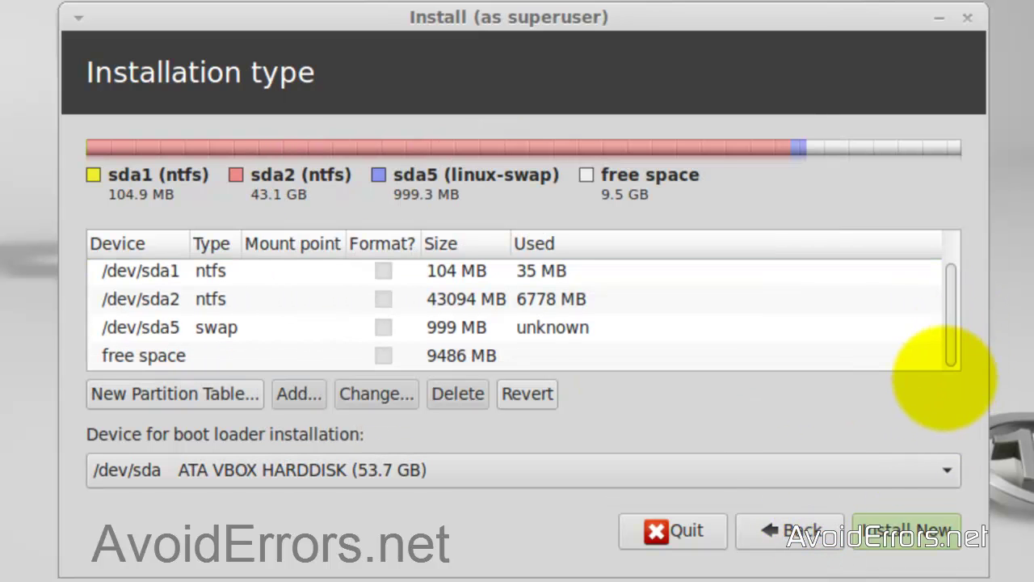
Add a primary ext4 partition on the remaining 9486 MB free space, mounted at /
click(354, 327)
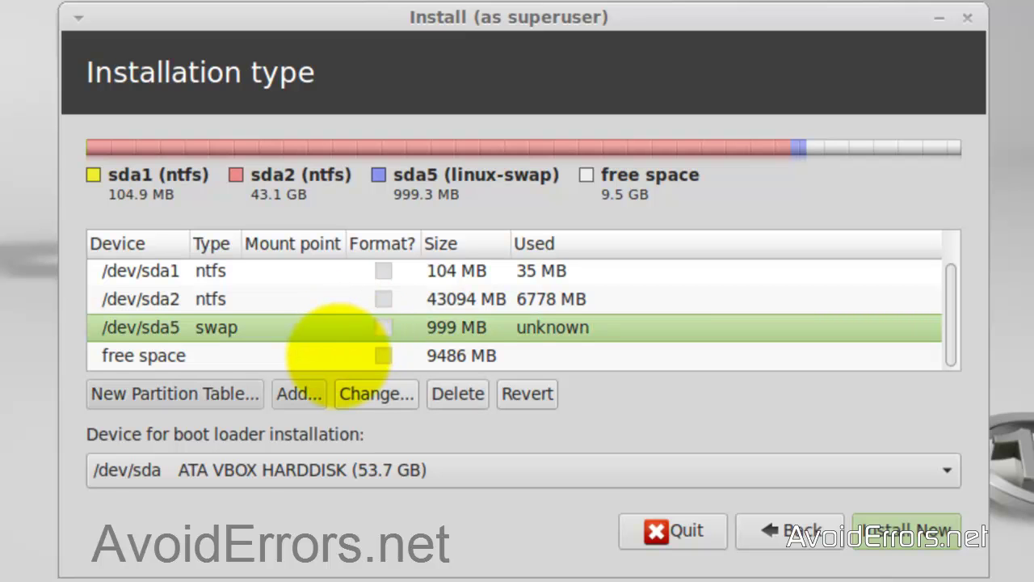
click(340, 356)
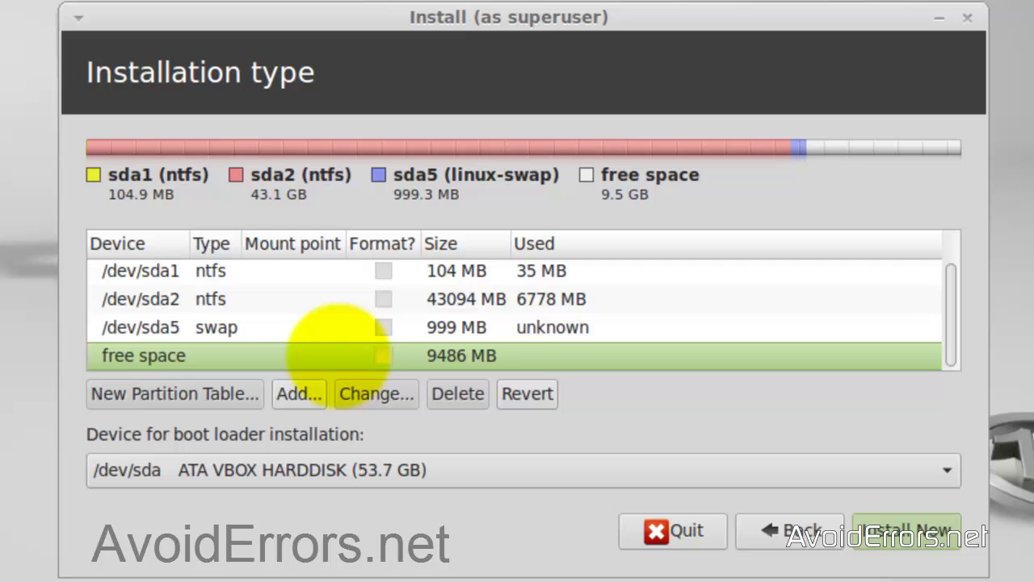
click(300, 393)
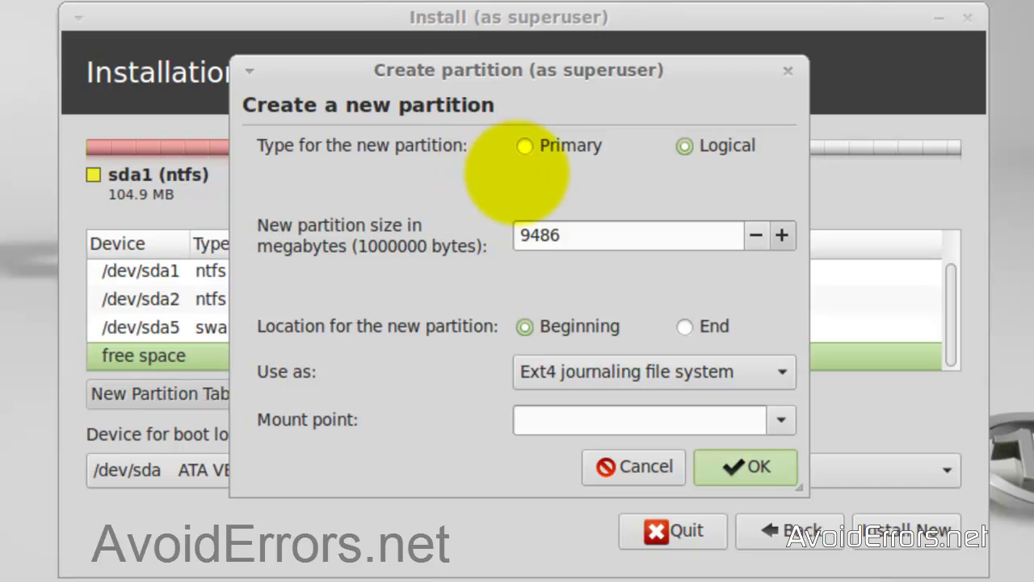
click(525, 146)
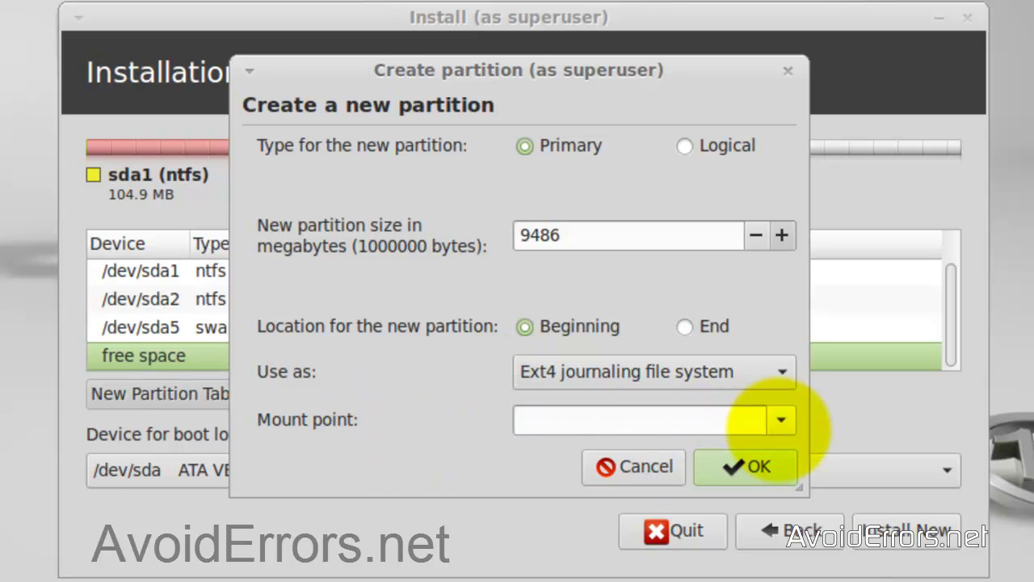
click(780, 419)
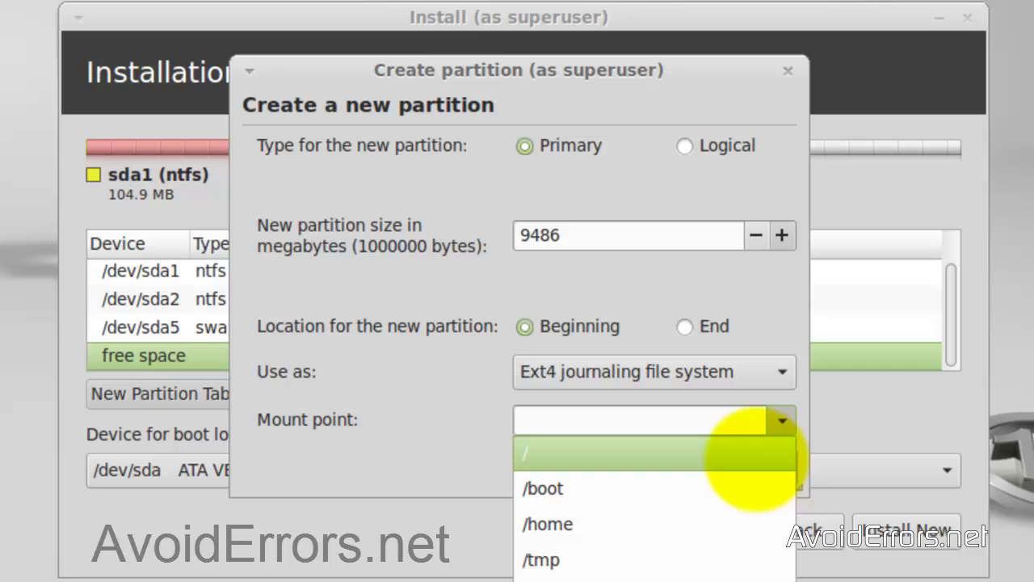
click(756, 456)
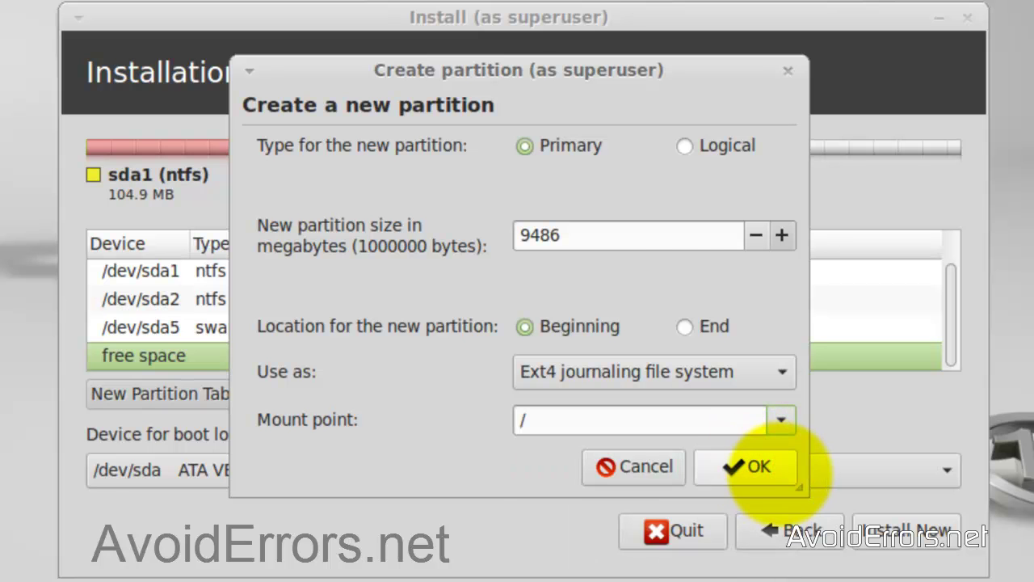
click(786, 474)
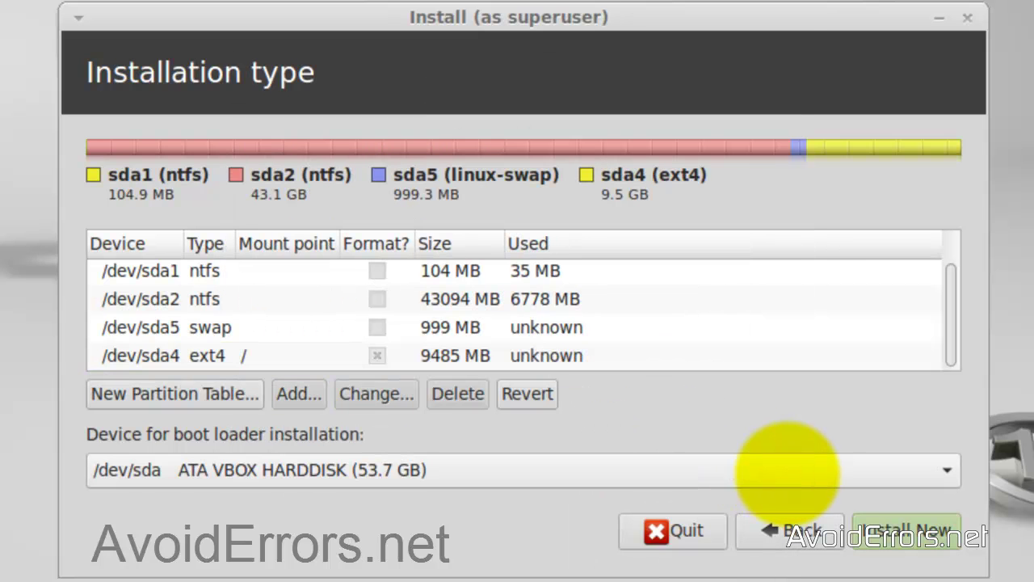
click(345, 355)
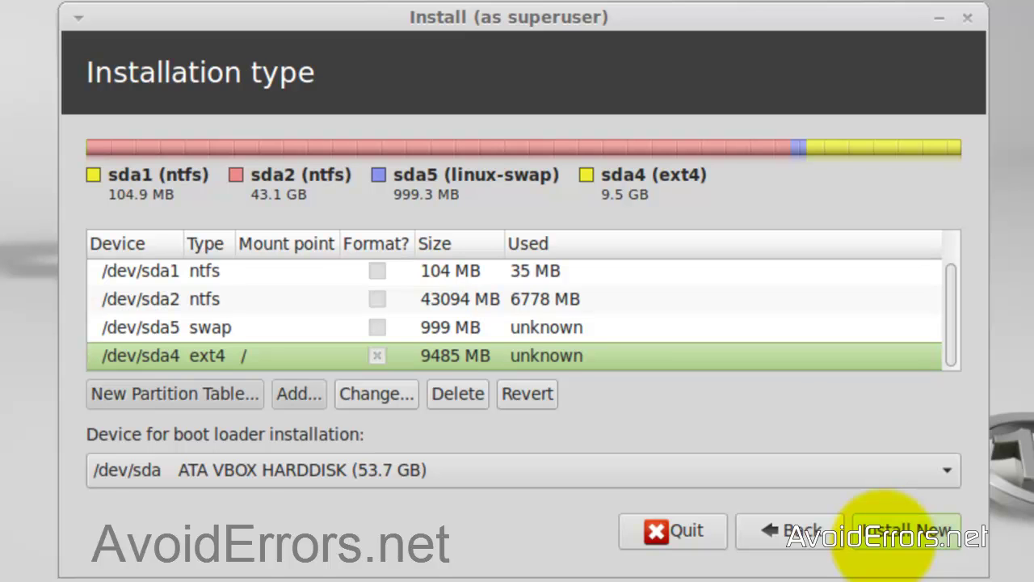
Start the installation, keeping the New York timezone and default keyboard layout
click(888, 531)
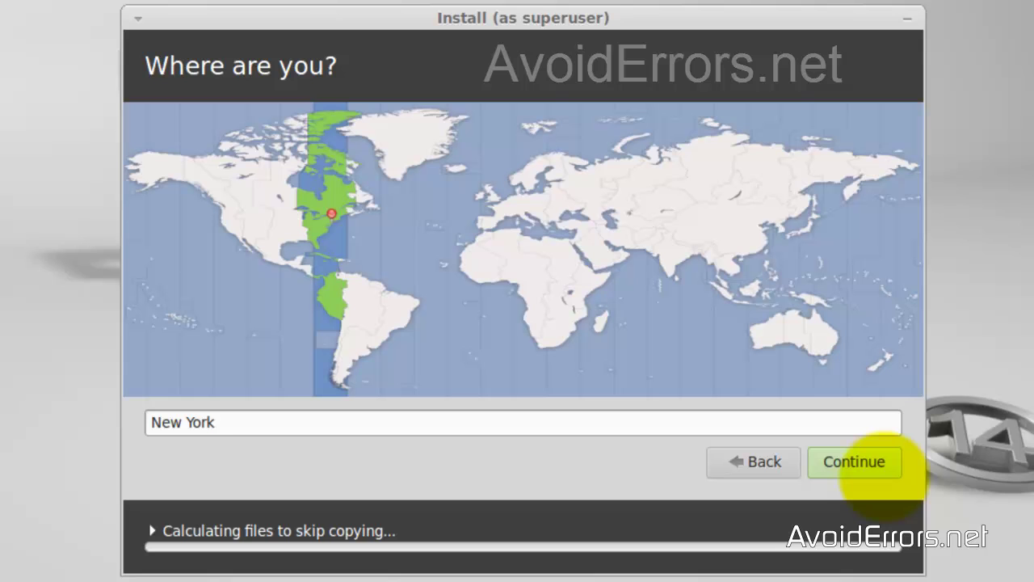
click(884, 473)
click(879, 473)
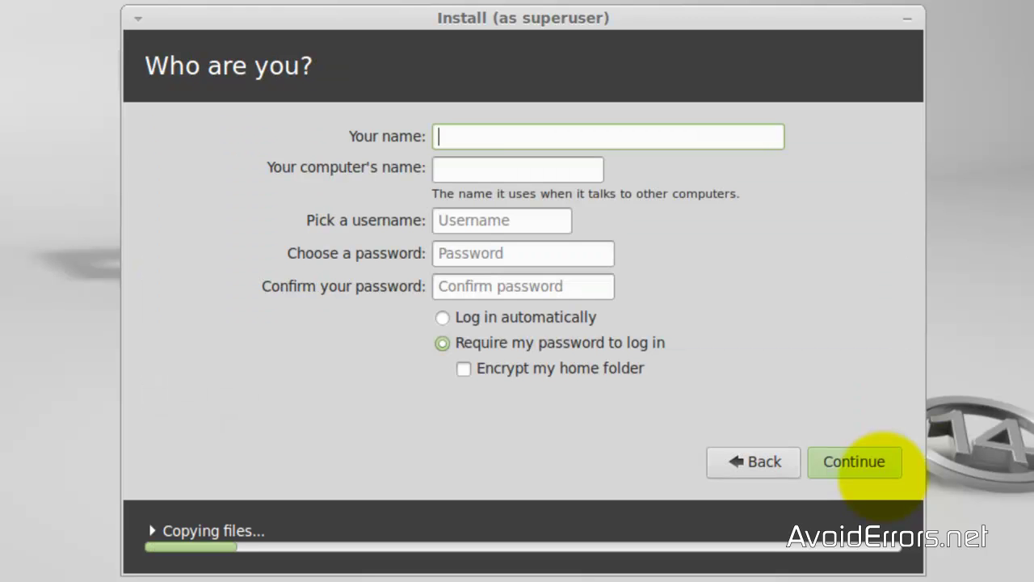
Set up the 'AvoidErrors' account with a password and automatic login
text(AvoidErrors)
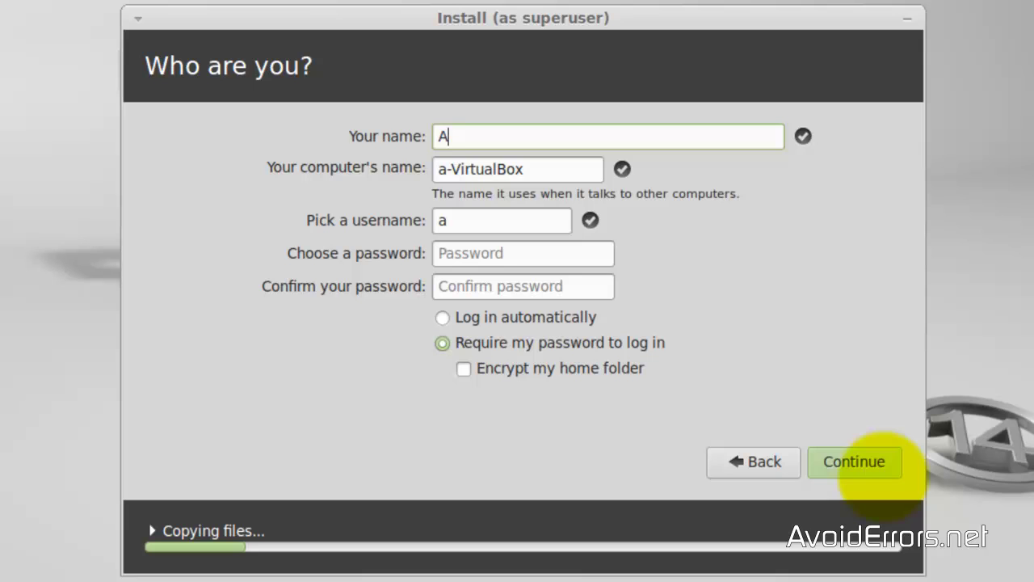
click(581, 254)
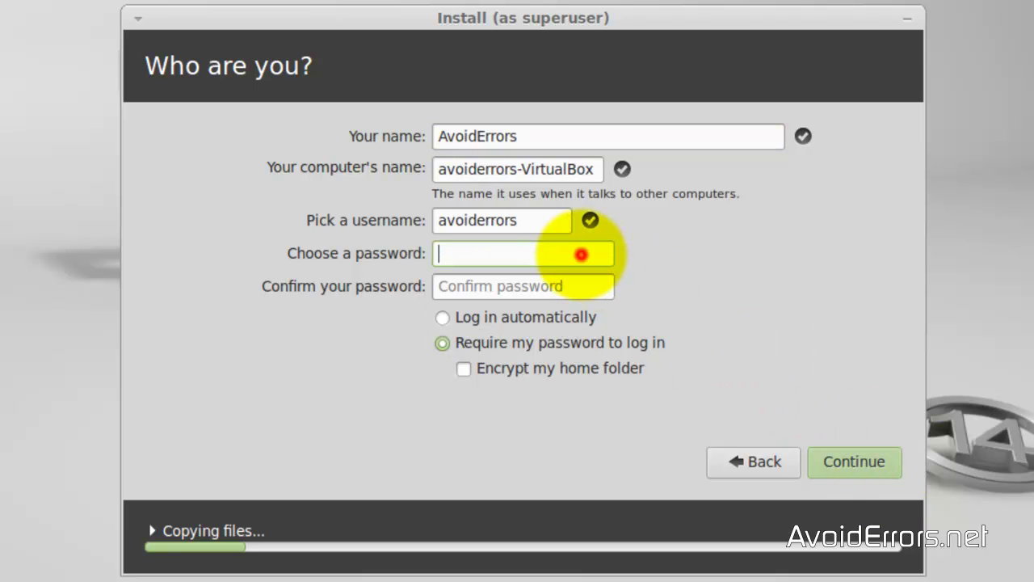
text(*******)
key(Tab)
text(*******)
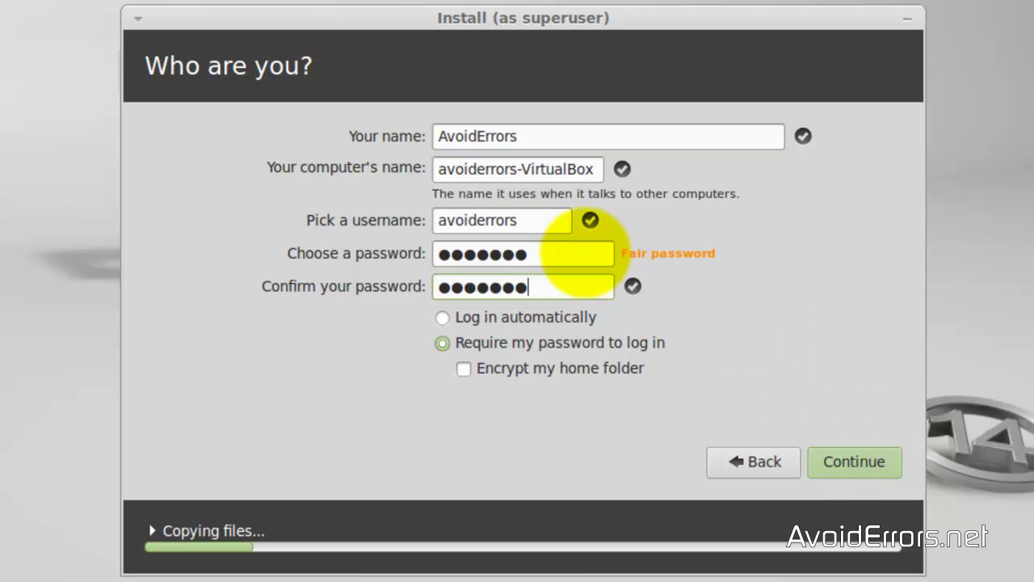
click(575, 311)
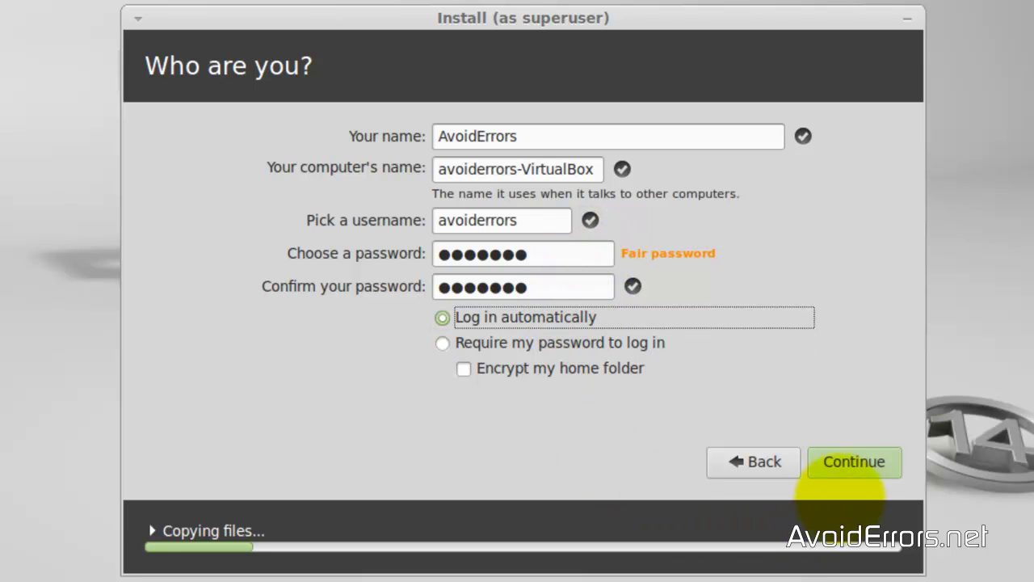
click(847, 468)
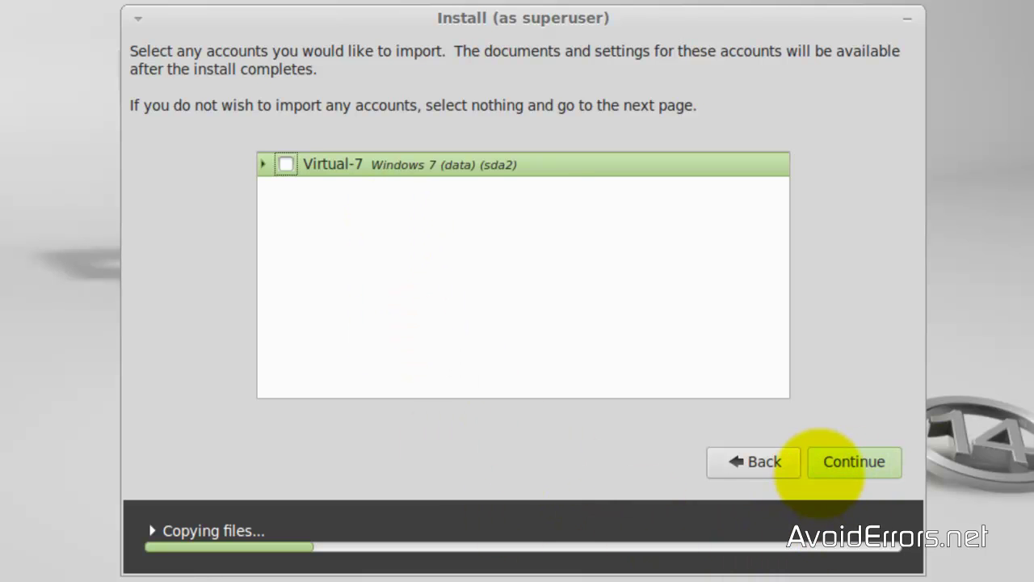
Skip importing Windows accounts and choose Restart Now once installation completes
click(819, 474)
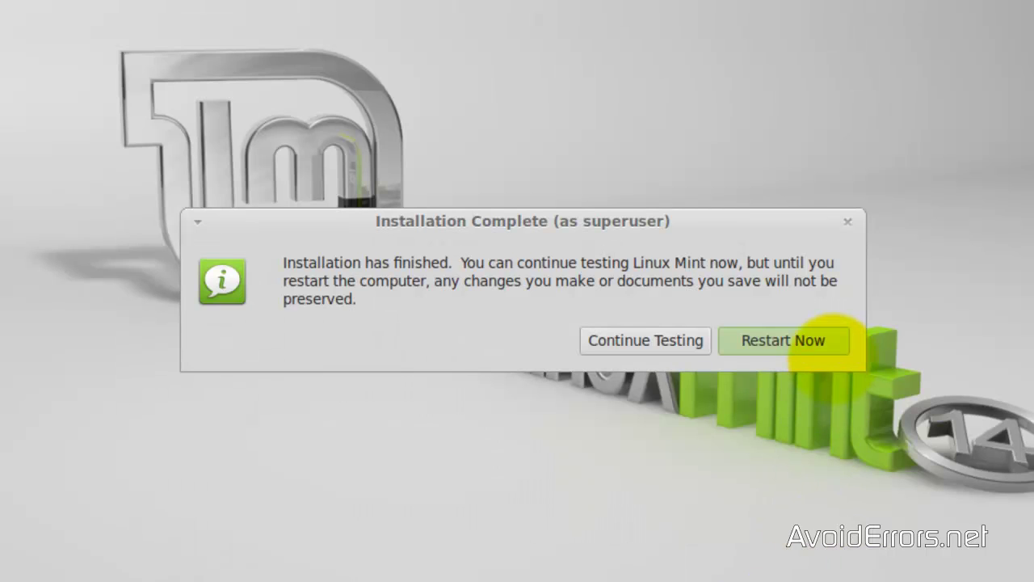
click(836, 349)
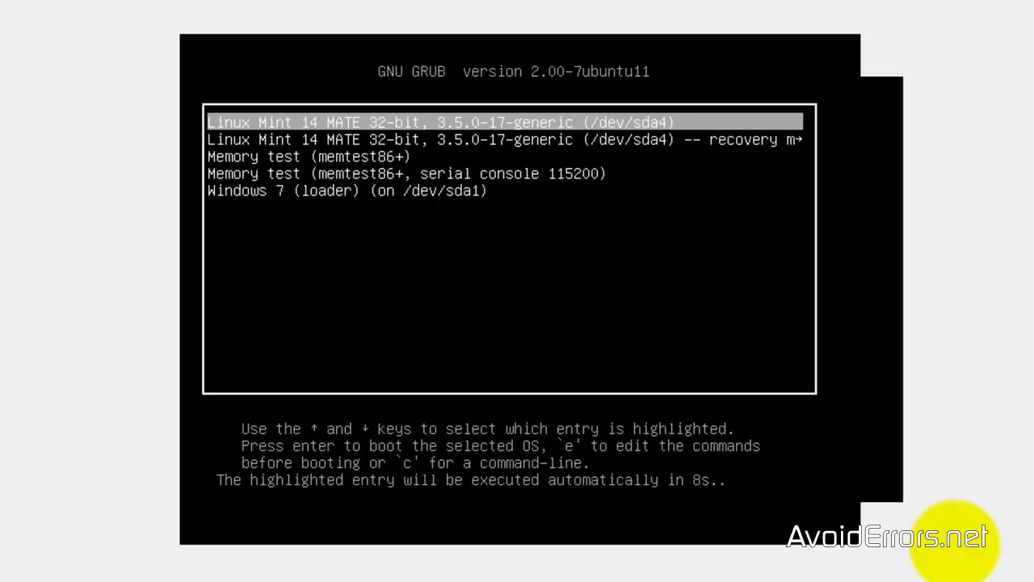
Boot the Linux Mint 14 MATE entry from GRUB and close the Welcome window
key(Down)
key(Down)
key(Down)
key(Down)
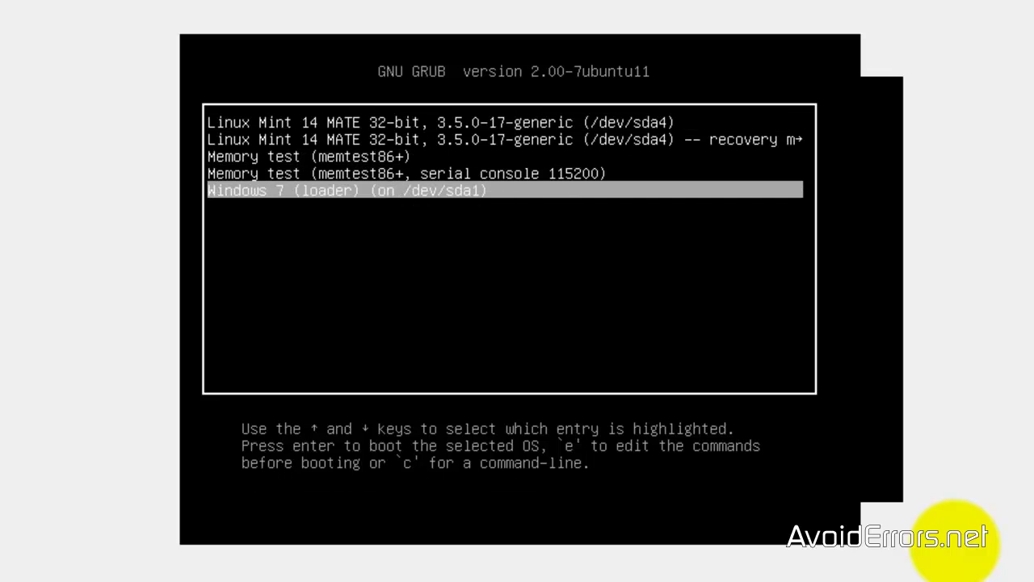
key(Up)
key(Up)
key(Up)
key(Up)
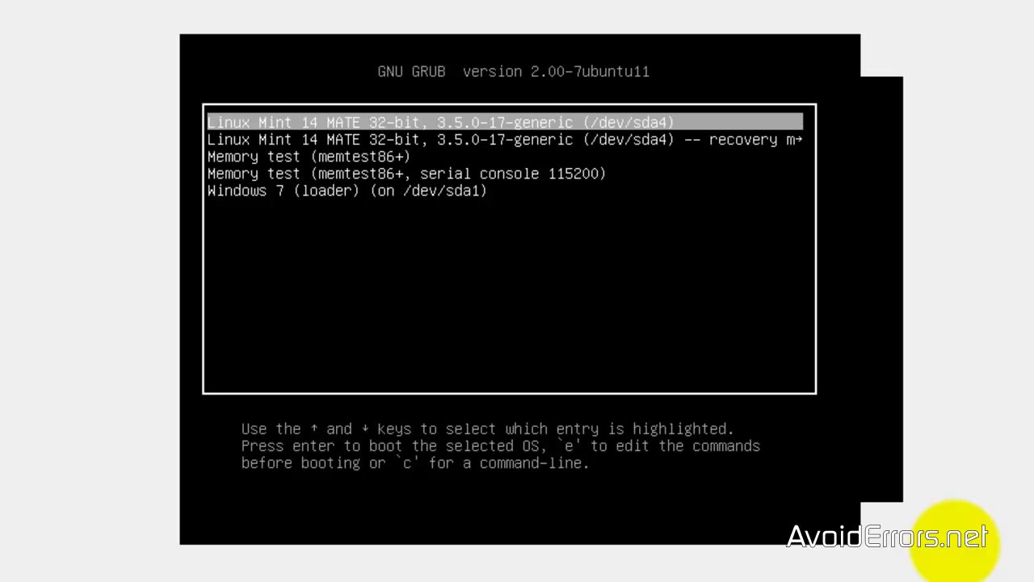
key(Return)
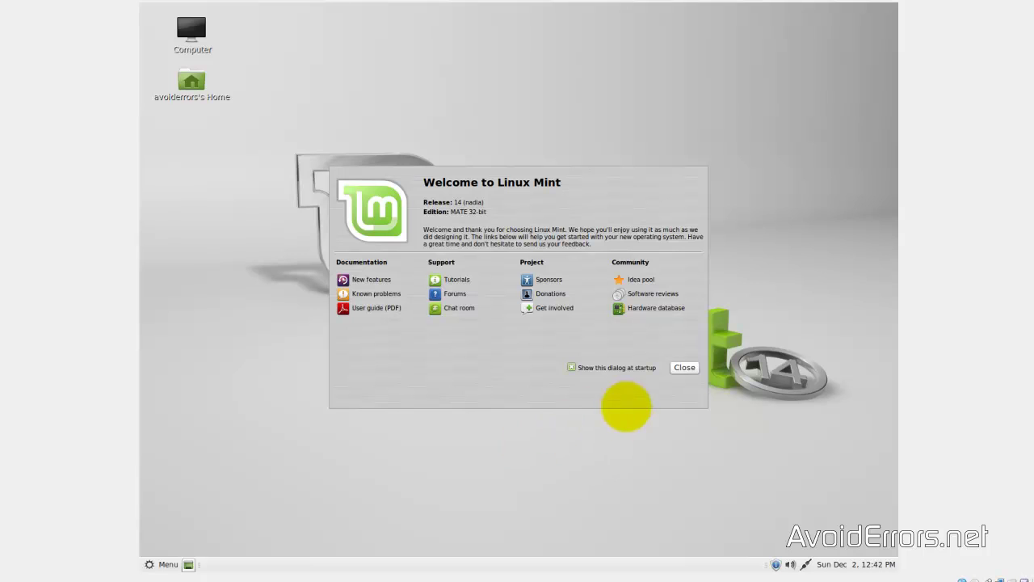
click(677, 368)
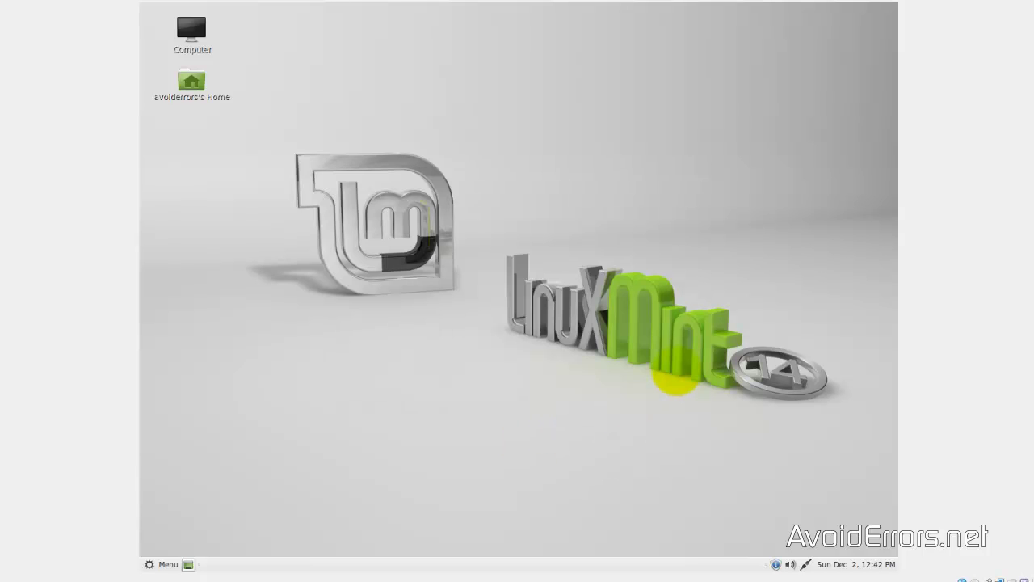